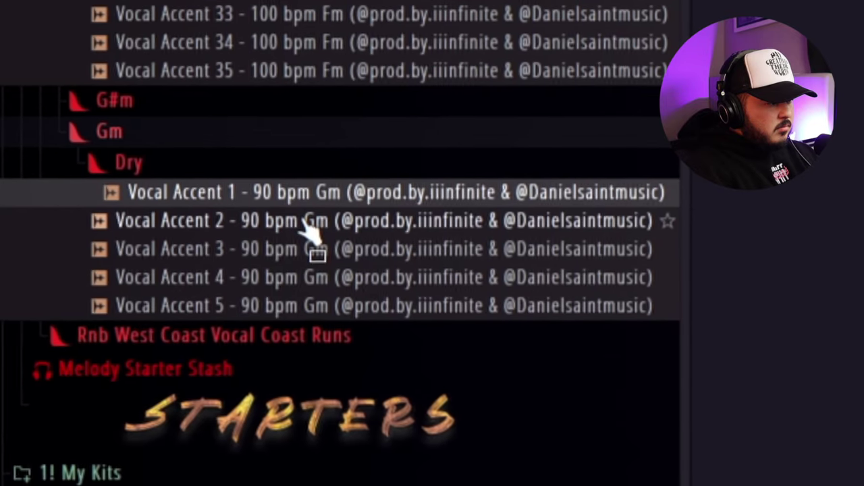
Step: Add the Vocal Accent 1 - 90 bpm Gm sample to the playlist and trim it to a short phrase ending at bar 3
drag(314, 220, 324, 202)
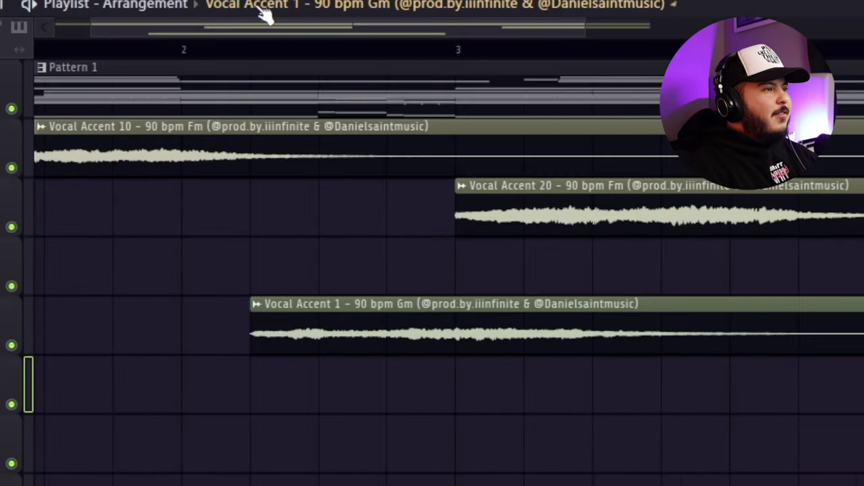
drag(469, 27, 547, 27)
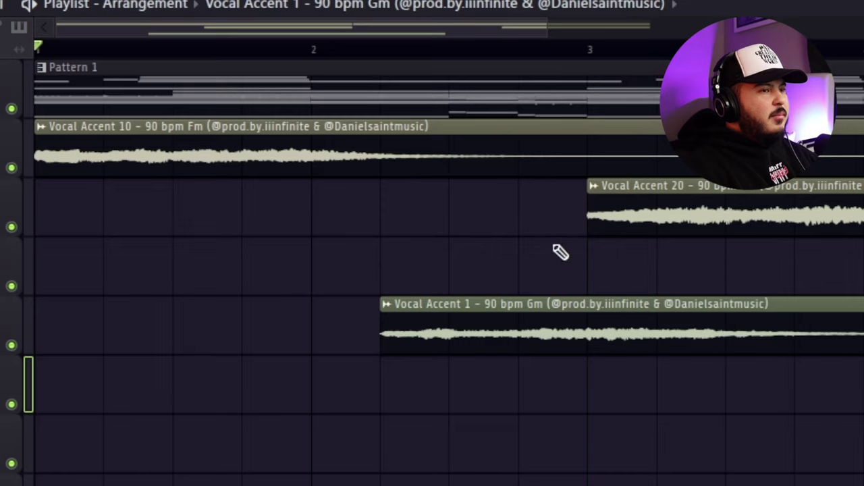
right_click(633, 331)
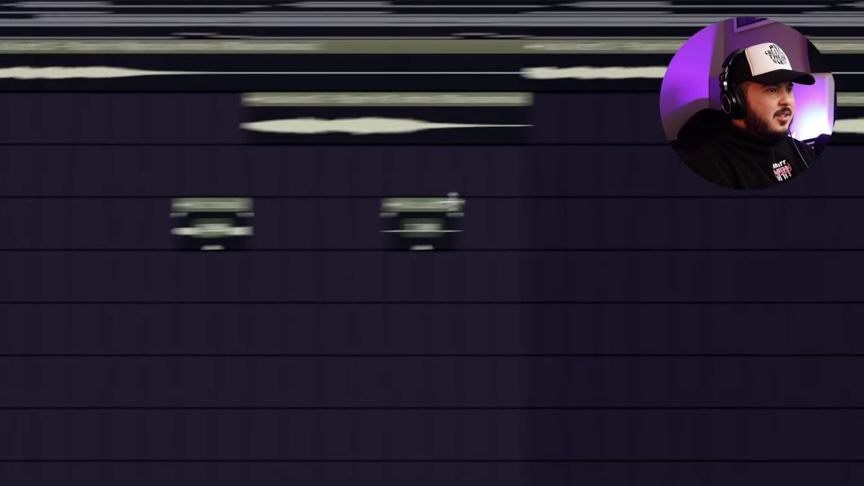
Step: Slice the second copy of Vocal Accent 1 and delete its opening part, keeping only the closing phrase
drag(459, 222, 409, 232)
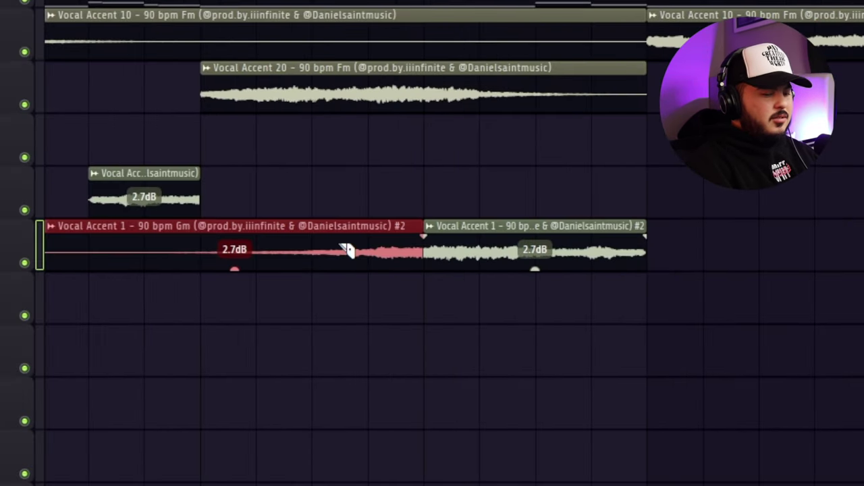
key(Delete)
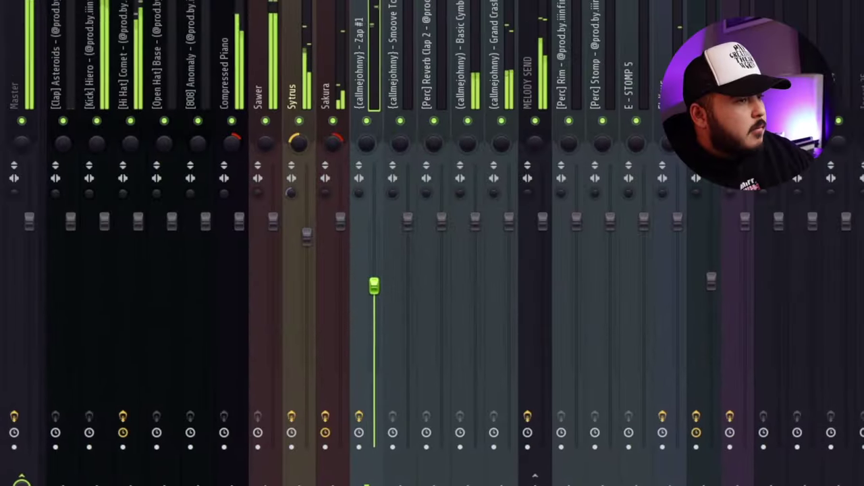
Step: Lower the mixer levels of the Basic Cymbal and Perc Rim tracks and adjust the Basic Cymbal's panning
drag(466, 221, 466, 237)
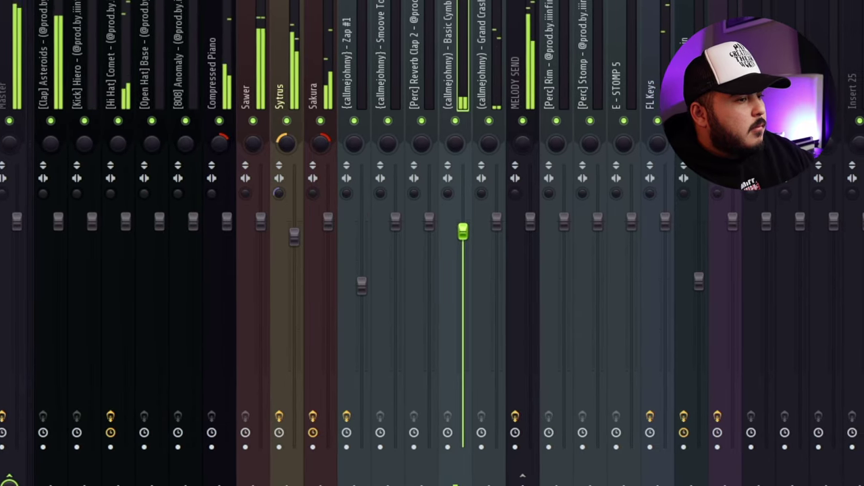
drag(560, 225, 558, 263)
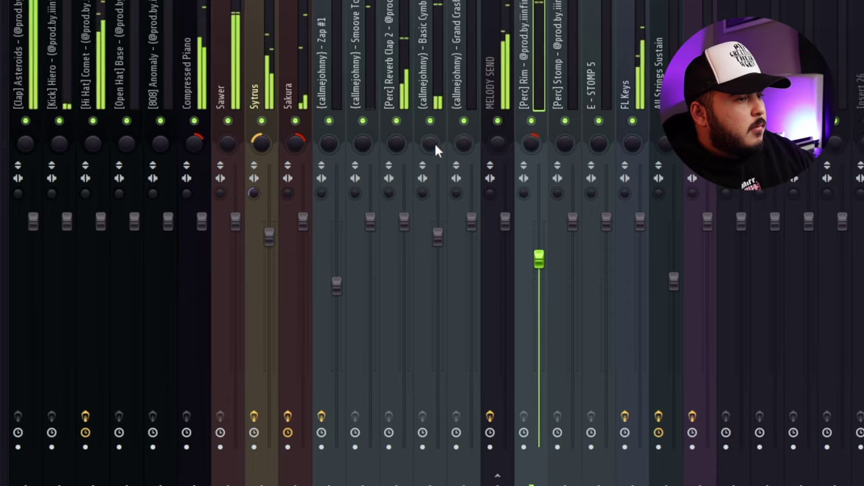
click(432, 145)
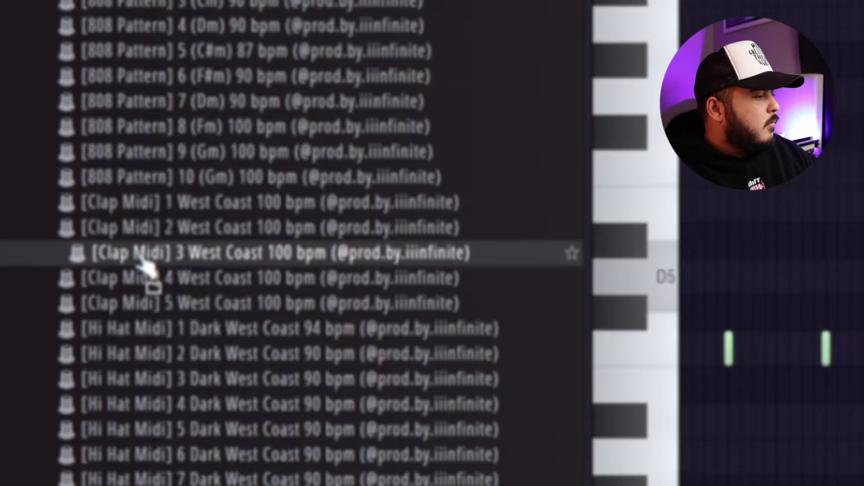
Step: Load the [Clap Midi] 3 West Coast 100 bpm pattern into the piano roll and play it back
drag(149, 256, 415, 252)
key(space)
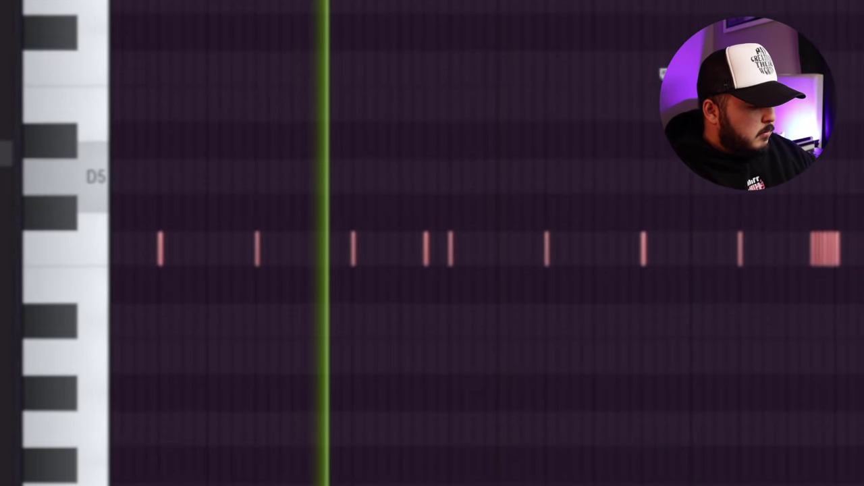
ctrl+click(667, 76)
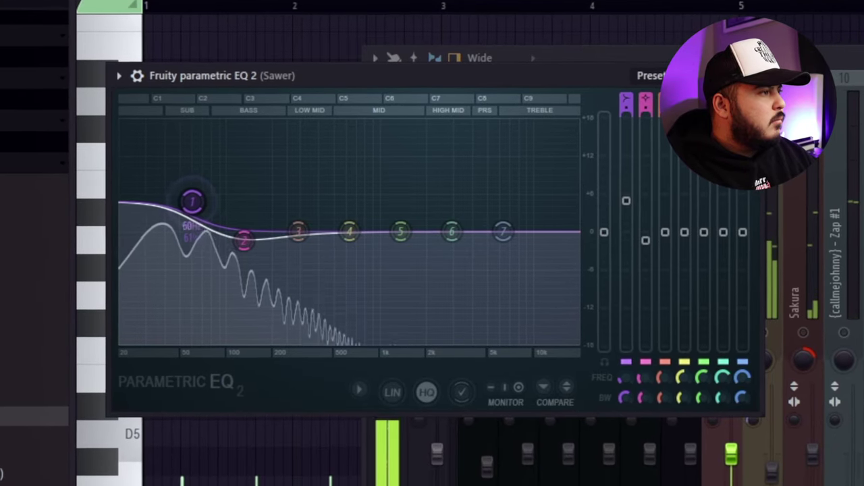
Step: Fine-tune the low-end boost of band 1, around 60 Hz, in the Sawer track's Fruity Parametric EQ 2
drag(192, 202, 187, 200)
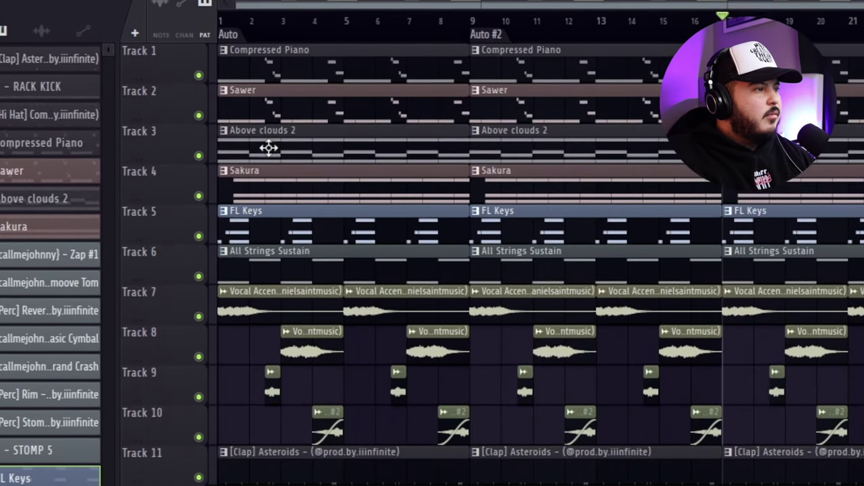
Step: Delete the Sakura, FL Keys and vocal accent clips on tracks 4, 5 and 7 to 10 from the first eight bars
right_click(251, 192)
right_click(245, 226)
right_click(268, 297)
right_click(312, 342)
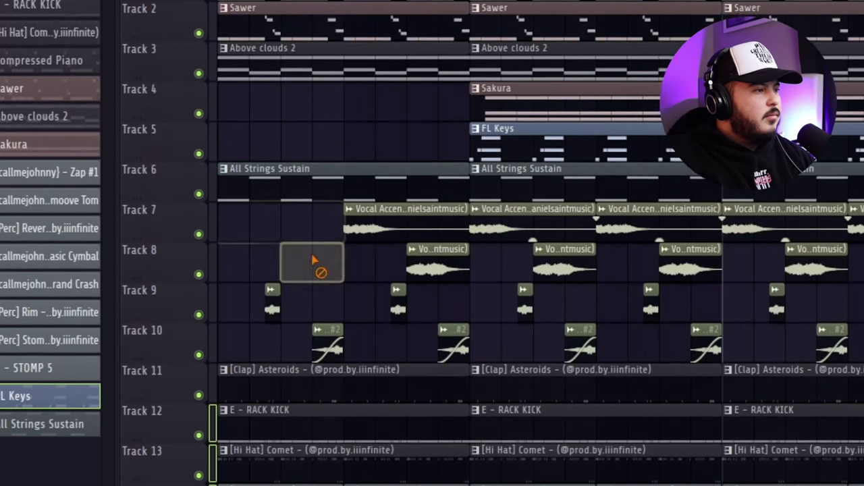
right_click(273, 303)
right_click(328, 344)
right_click(458, 334)
right_click(435, 267)
right_click(410, 233)
right_click(400, 306)
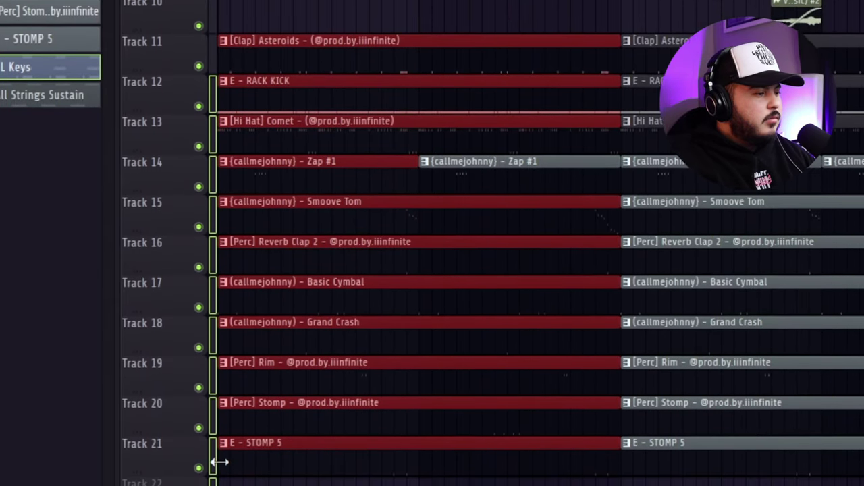
Step: Place the IIInfinite tag (Female) sample on track 22, leading into the second section
scroll(270, 111, down, 4)
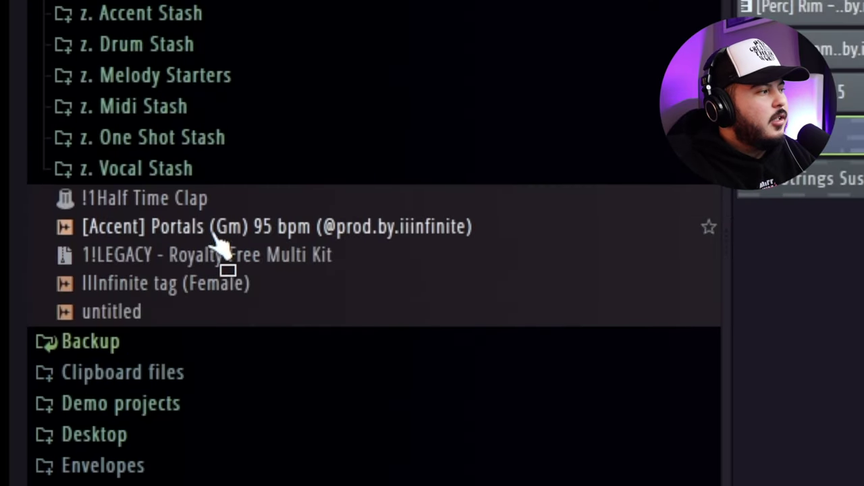
drag(202, 290, 435, 288)
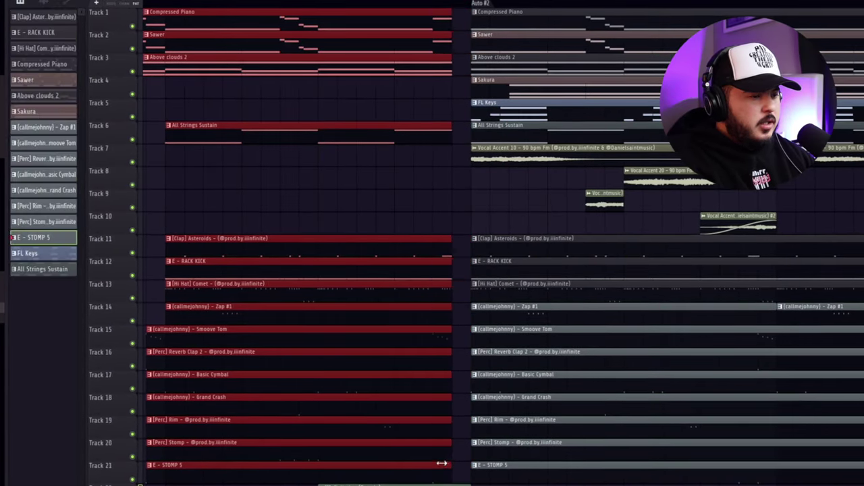
Step: Slice a short piece from the start of the second section across all tracks and duplicate it twice
drag(409, 462, 501, 20)
drag(504, 66, 420, 10)
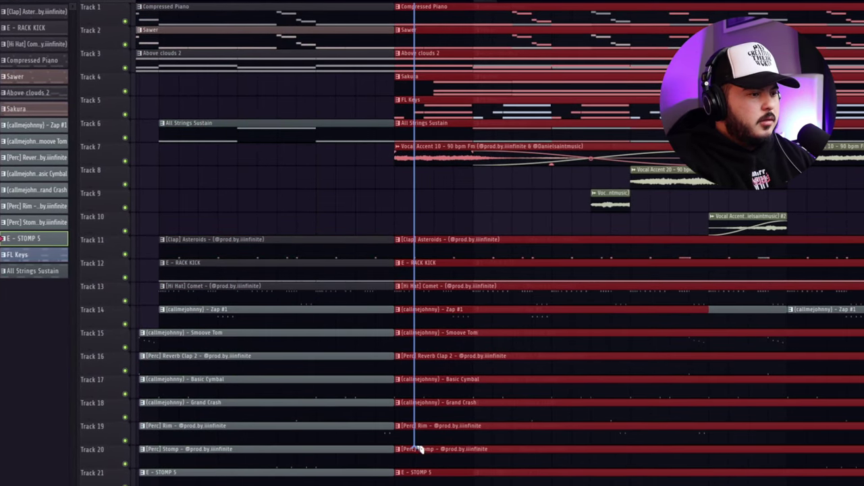
drag(456, 342, 525, 4)
drag(406, 3, 413, 324)
key(ctrl+b)
key(ctrl+b)
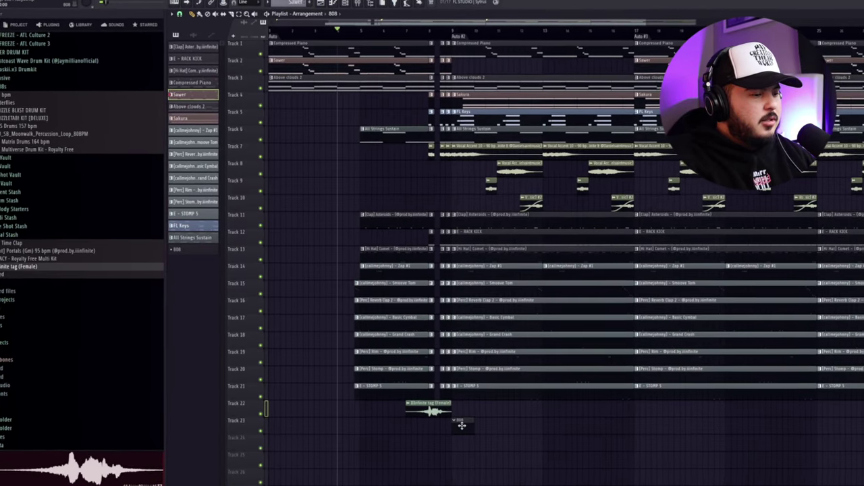
Step: In the 808 Anomaly piano roll, slice the long D5 notes at bars 1 and 3 into shorter hits
key(F6)
click(378, 143)
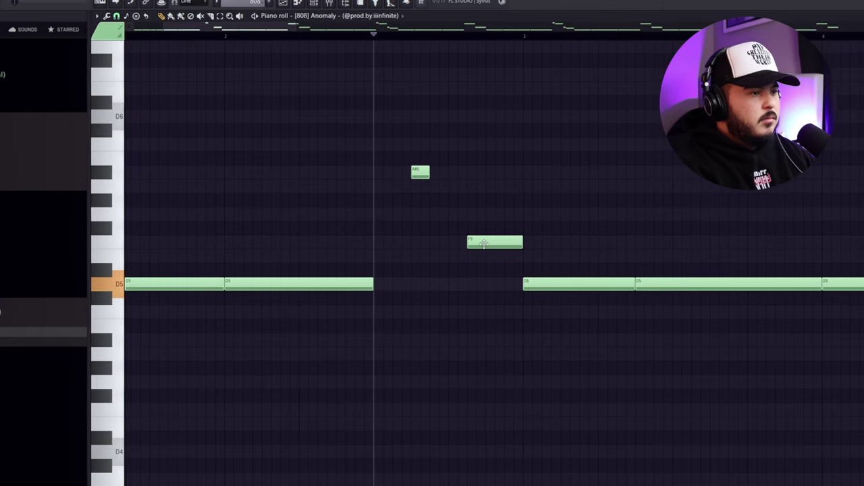
scroll(439, 295, down, 3)
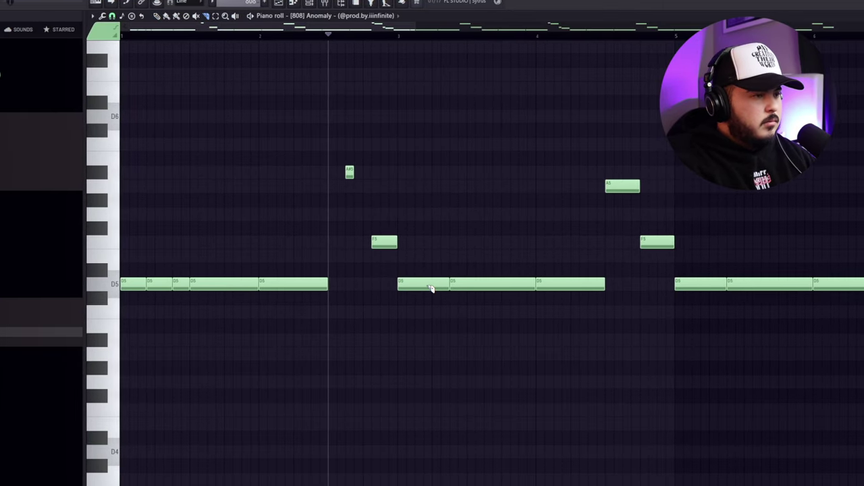
scroll(449, 306, up, 3)
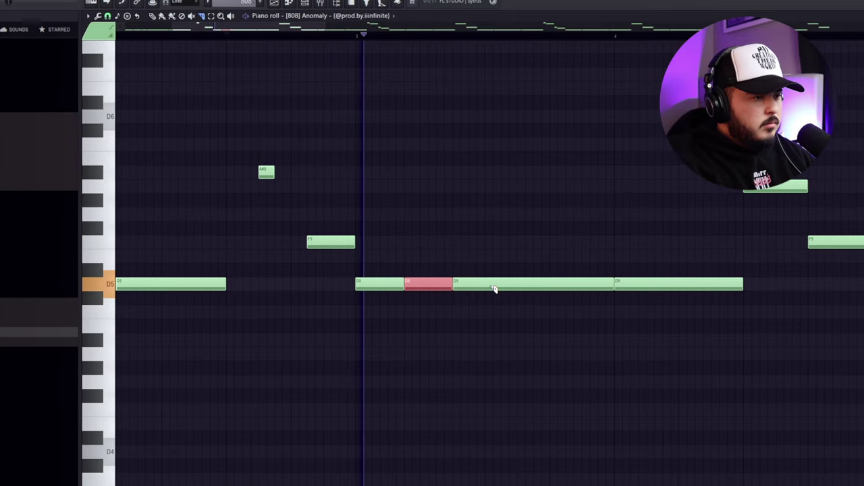
scroll(502, 327, down, 4)
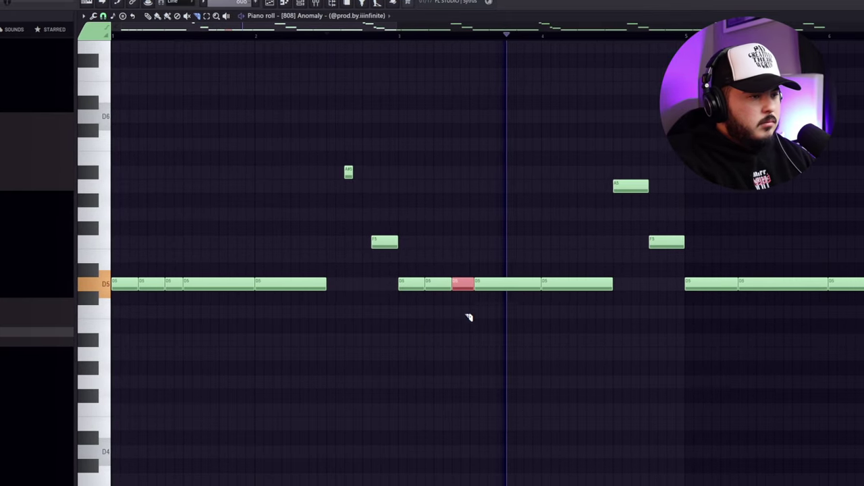
scroll(473, 312, up, 4)
scroll(485, 357, down, 4)
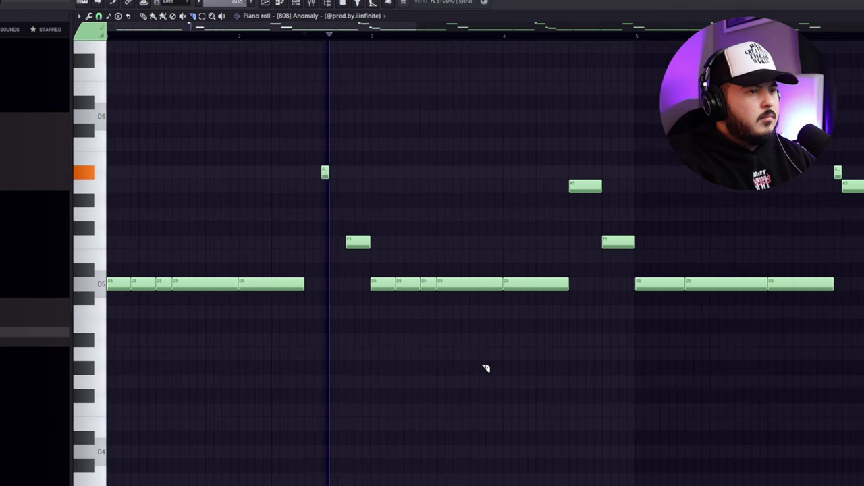
Step: Draw a rising velocity ramp across the selected roll of rapid notes
scroll(579, 366, up, 2)
scroll(578, 371, down, 5)
scroll(363, 317, down, 1)
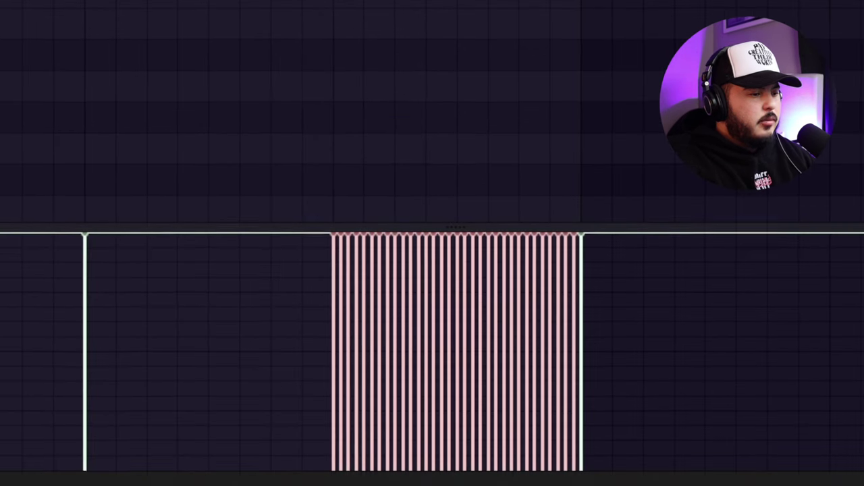
mouse_move(331, 464)
mouse_down()
mouse_move(438, 415)
mouse_move(603, 219)
mouse_up()
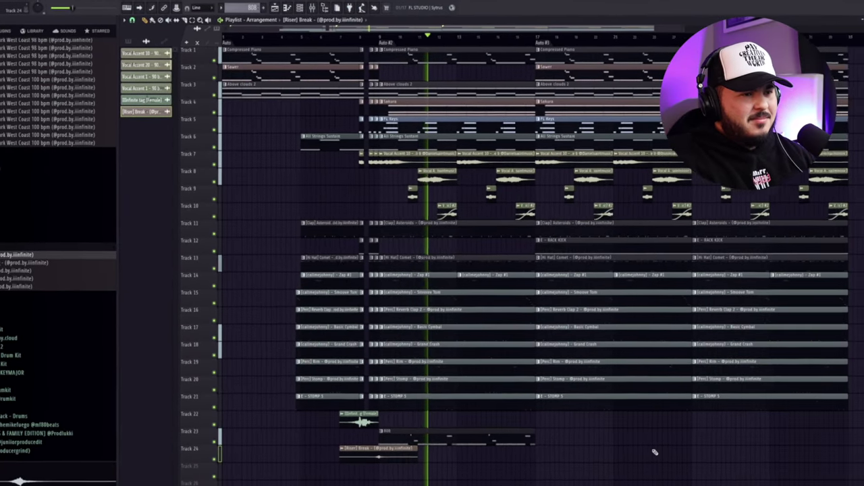
Step: Delete the vocal accent clips on tracks 7 to 10 from the first half of the Auto #3 section
drag(486, 156, 515, 177)
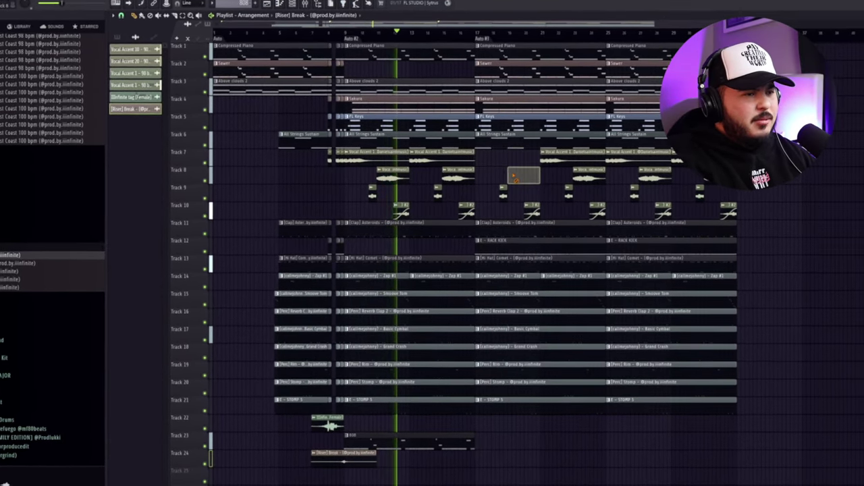
click(510, 175)
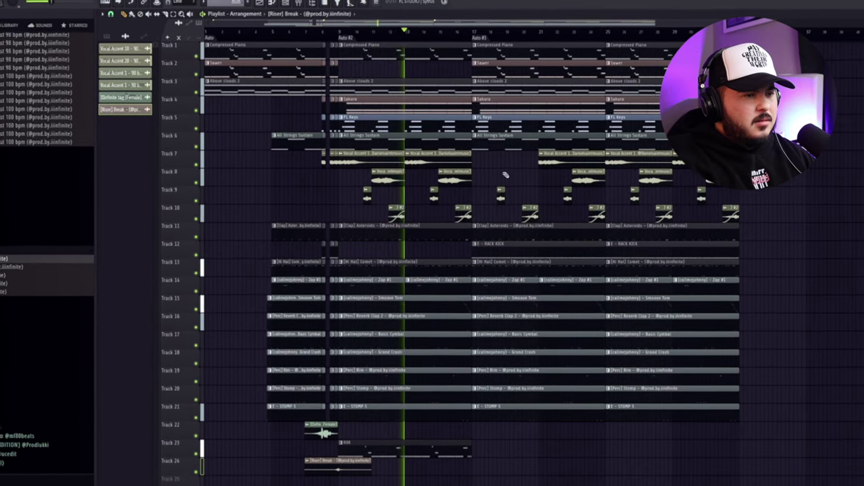
right_click(498, 195)
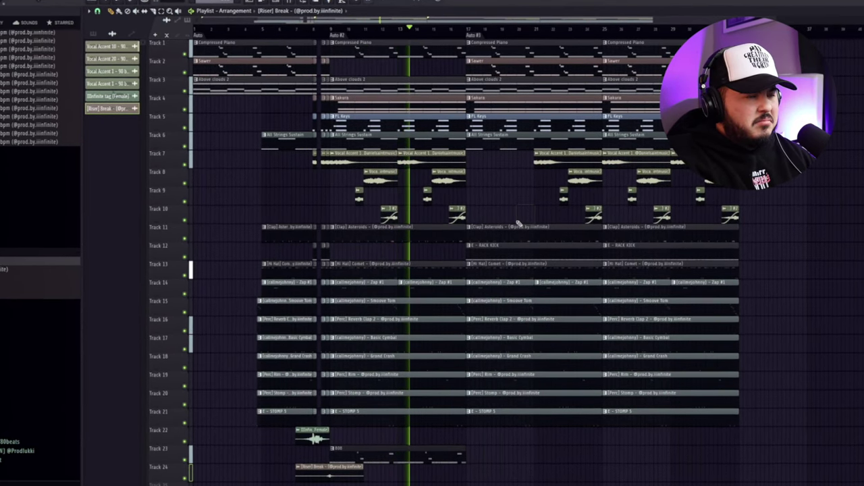